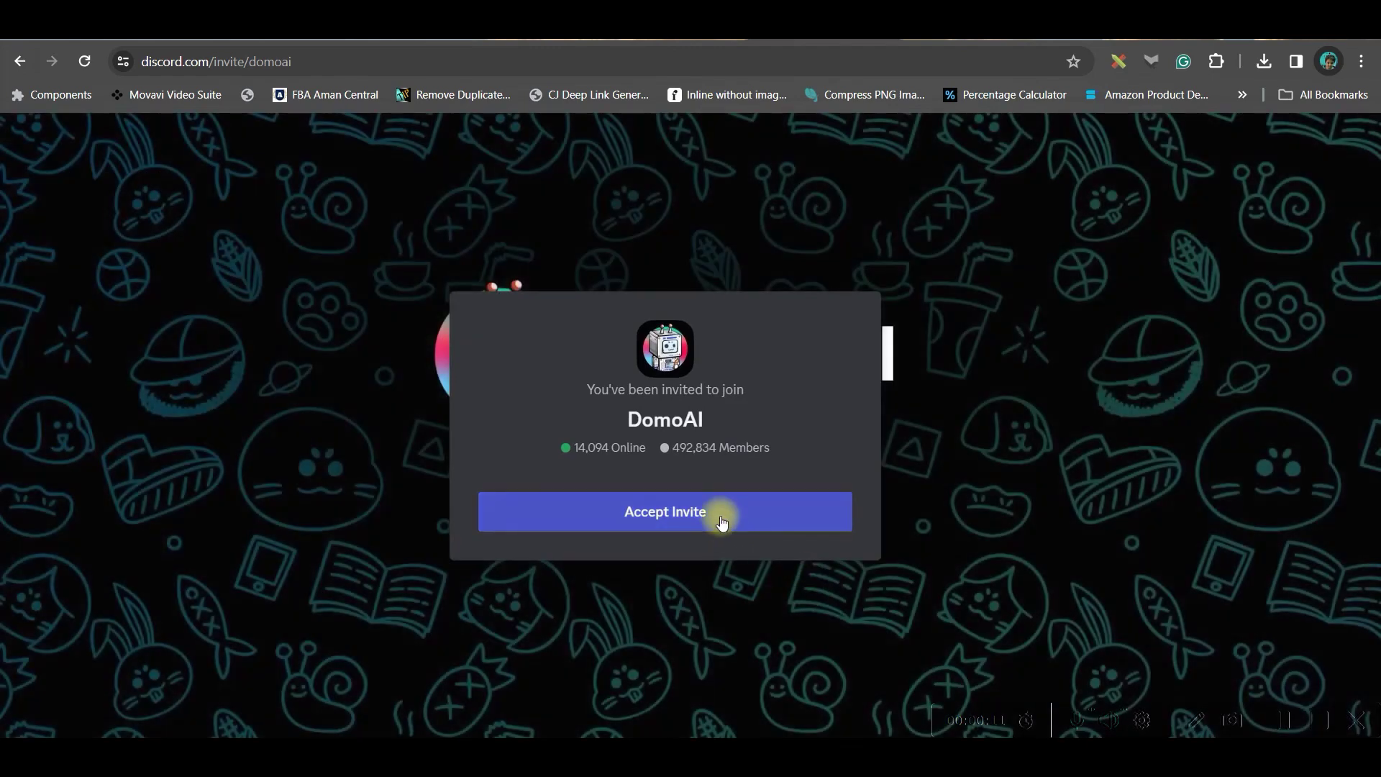
# - Accept the invite to the DomoAI server, going through its email verification, and open the generate-2 channel
pyautogui.click(720, 513)
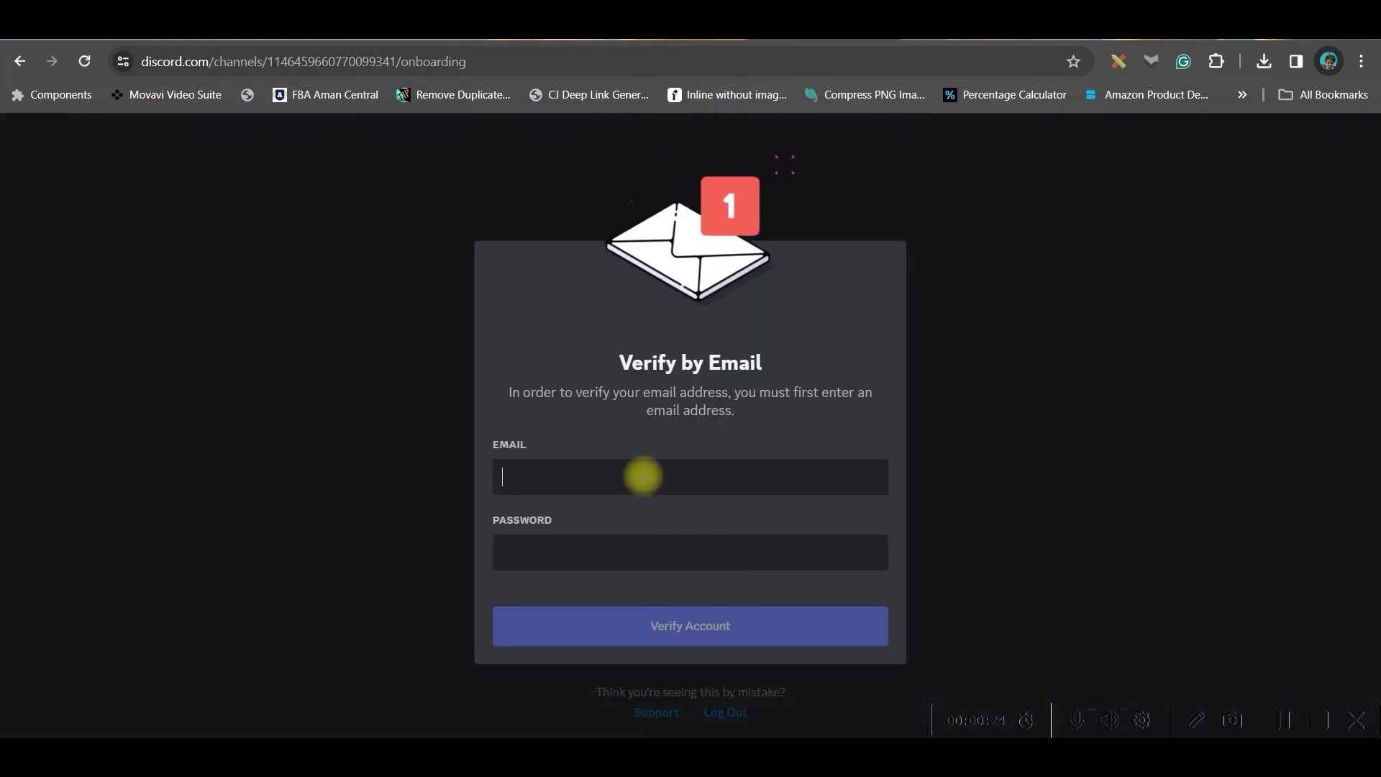
pyautogui.click(643, 472)
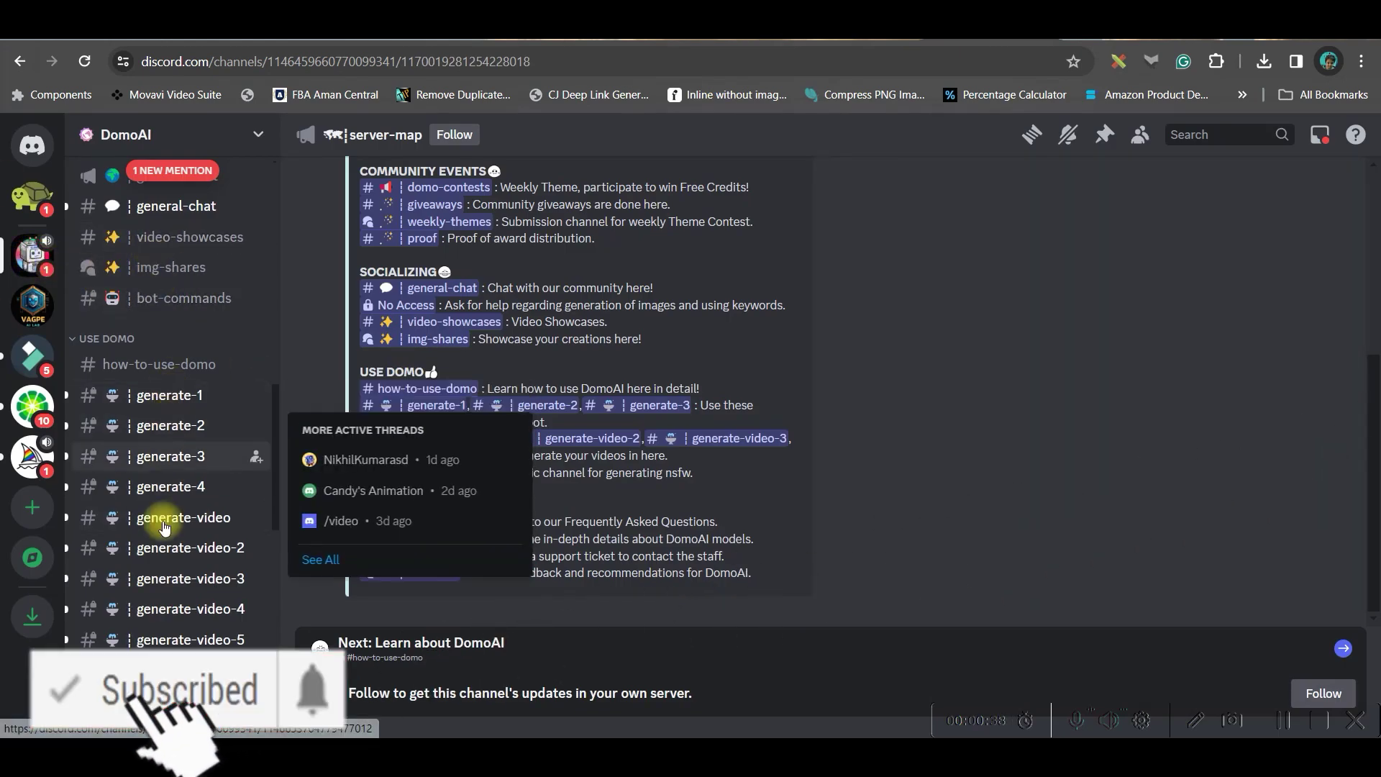
pyautogui.click(216, 425)
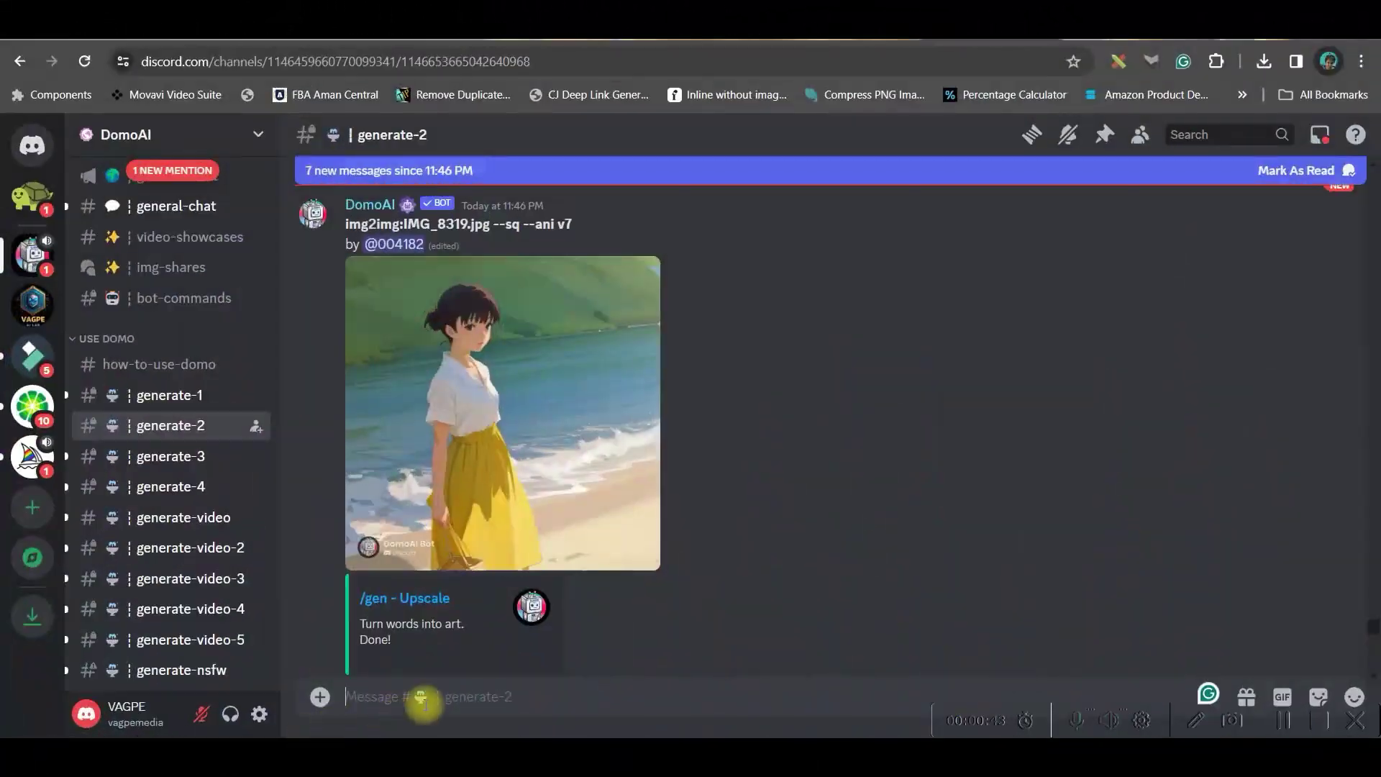
# - Submit a /video command in the generate-2 channel with 1.mp4 from the ASSETS folder and the prompt "3D Anime Style"
pyautogui.write('/')
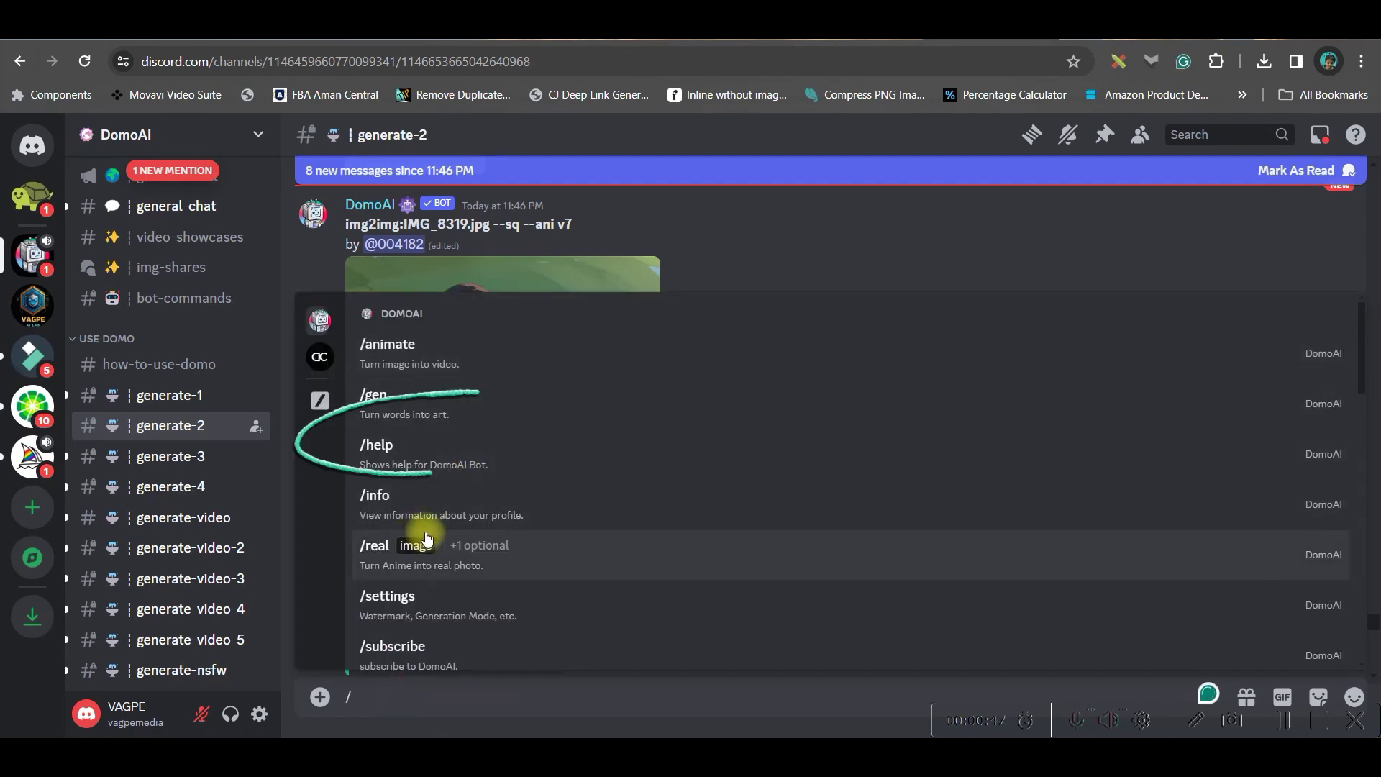
pyautogui.scroll(-4, 454, 539)
pyautogui.click(408, 438)
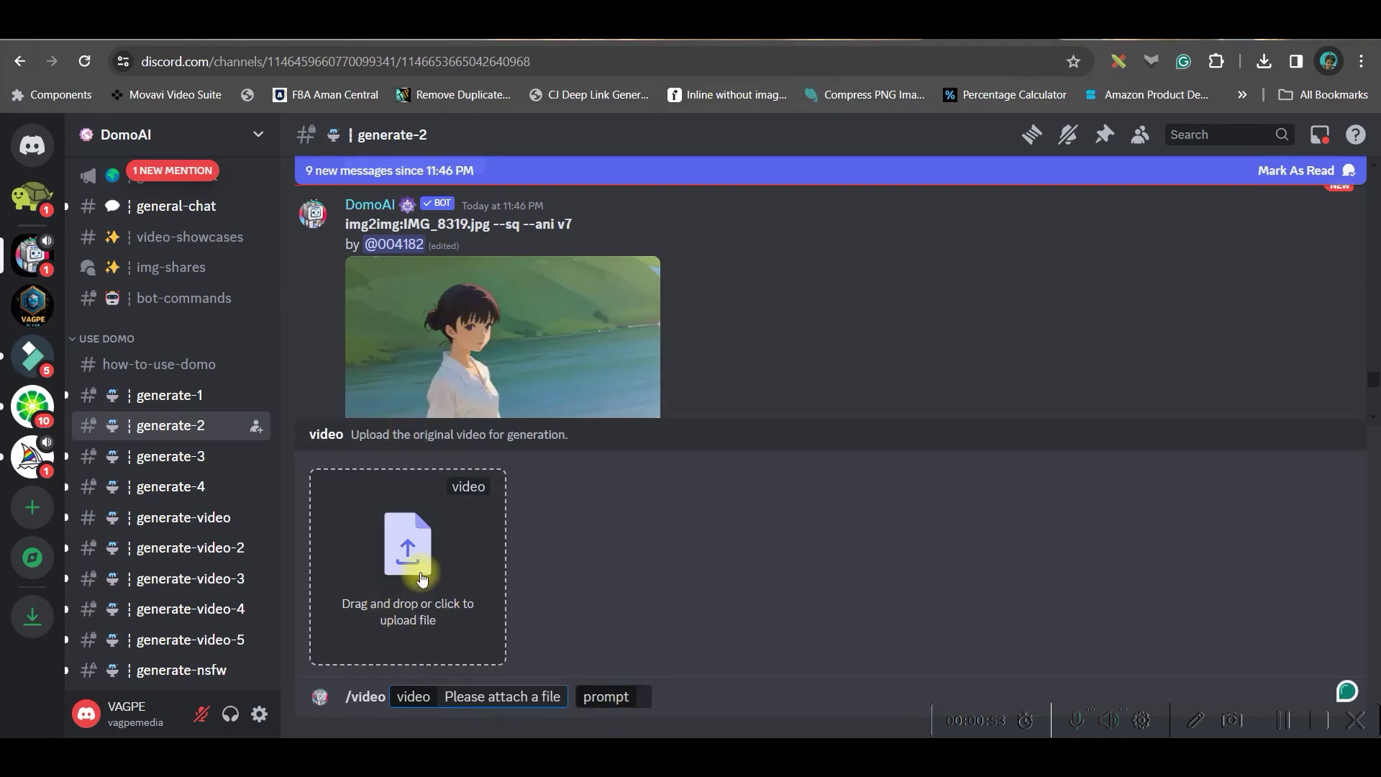
pyautogui.hotkey('alt', 'Tab')
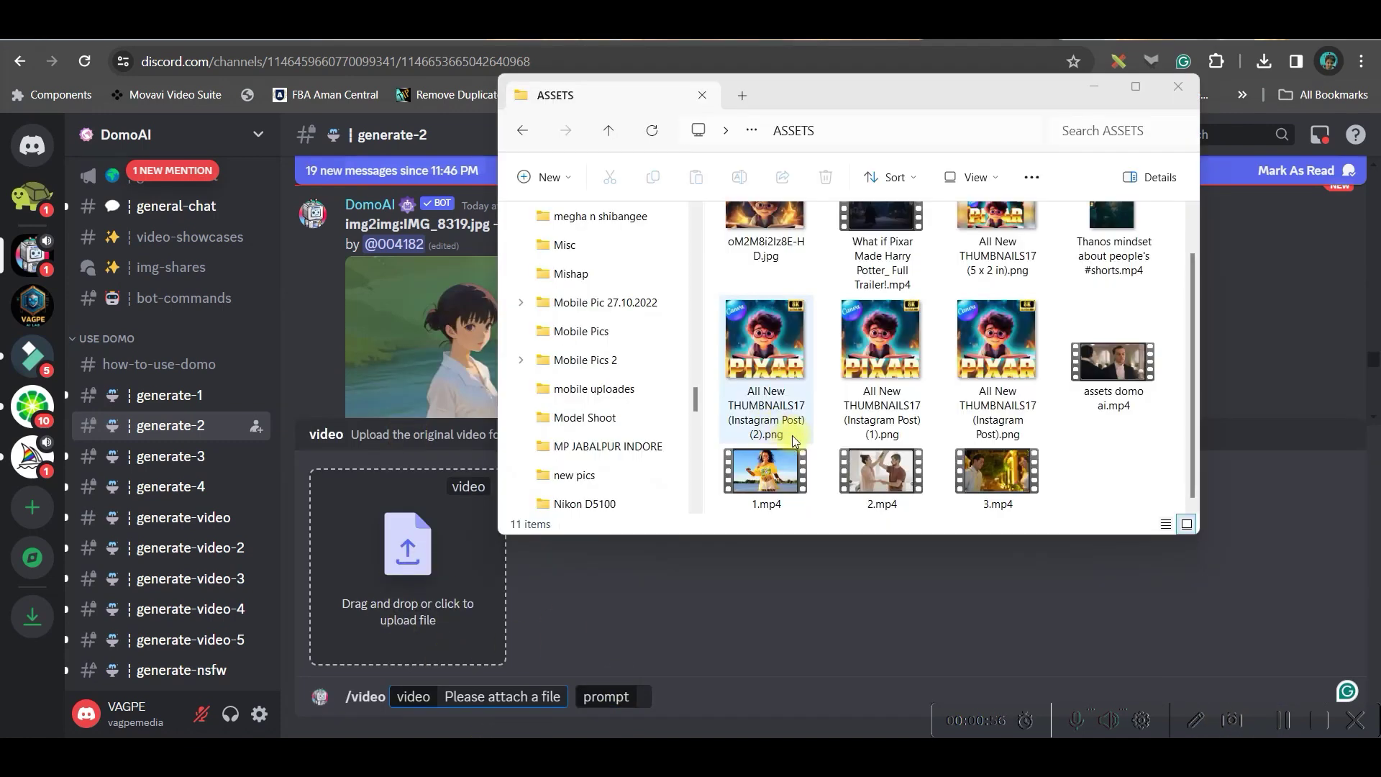
pyautogui.moveTo(774, 466); pyautogui.dragTo(417, 568)
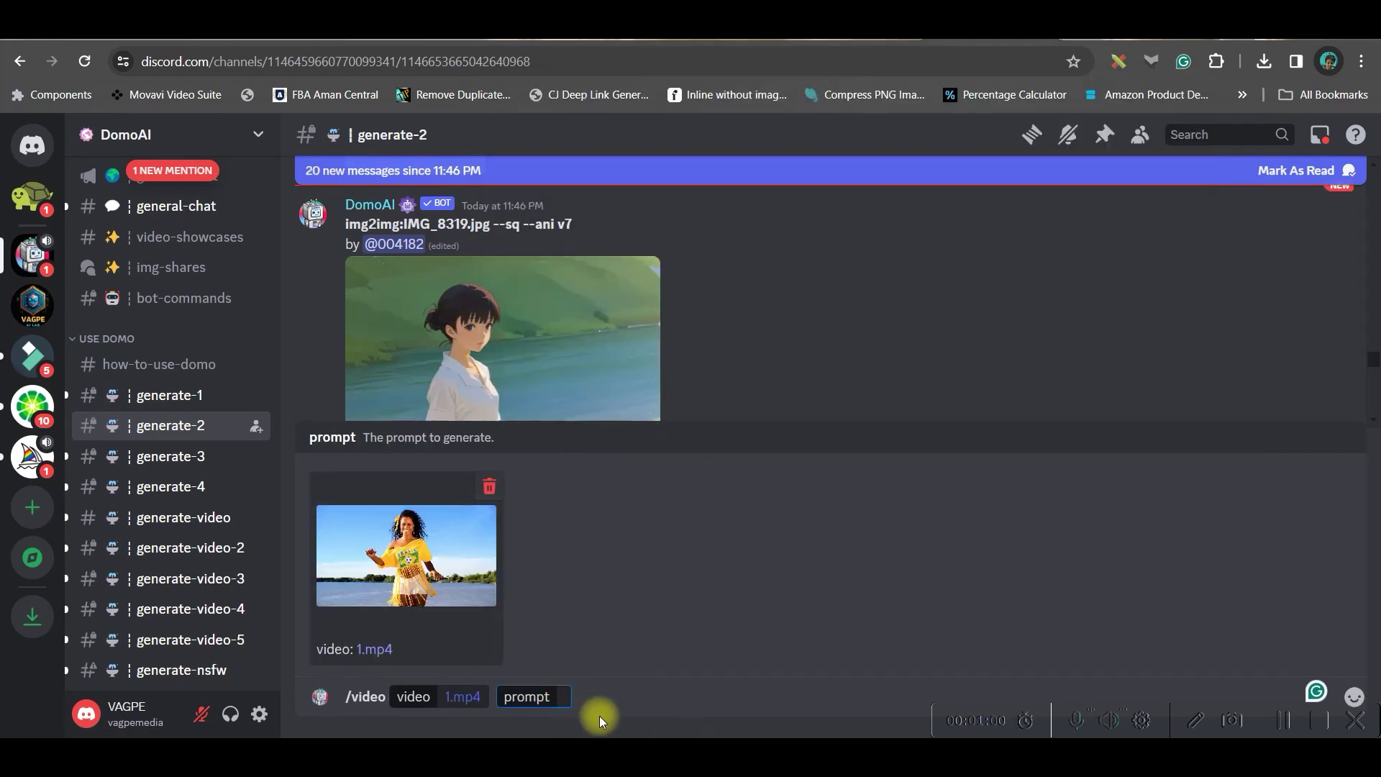
pyautogui.write('3D Anime Style')
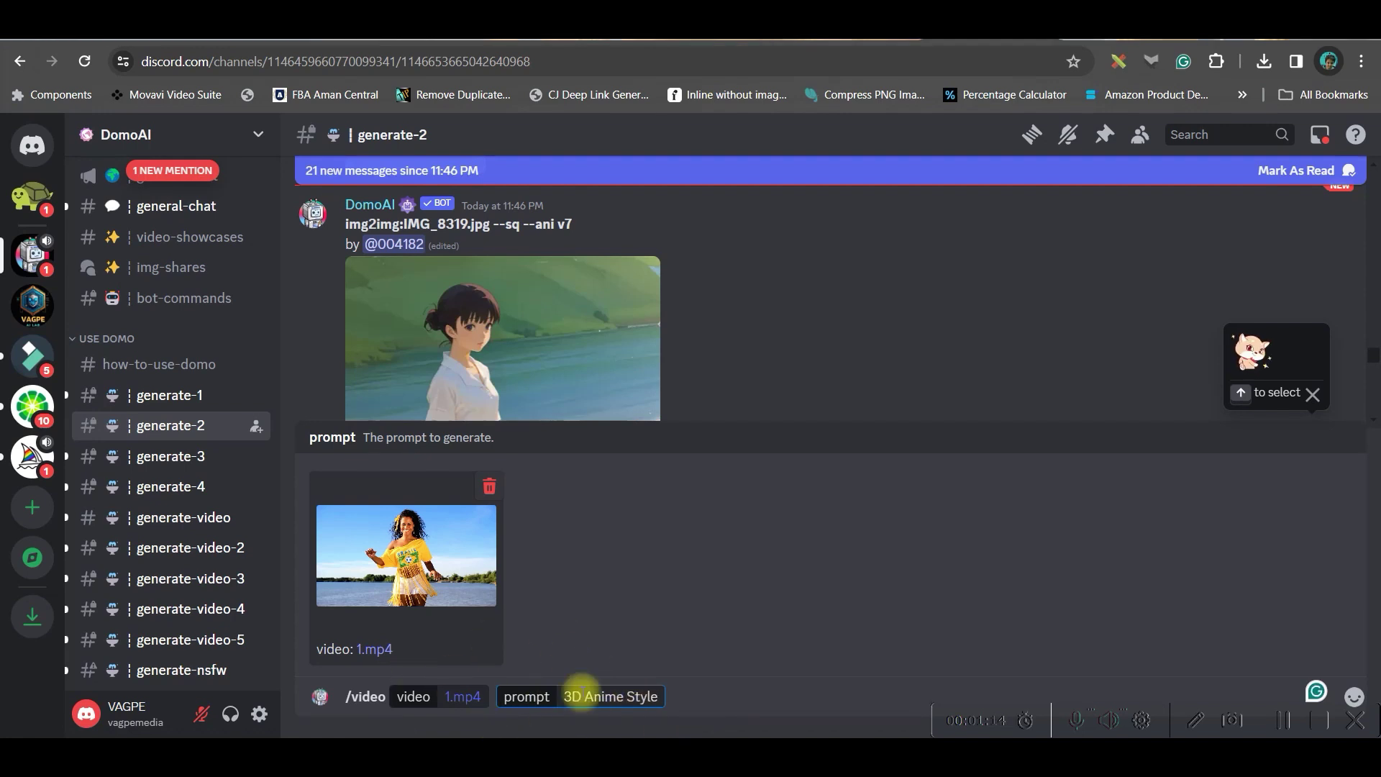
pyautogui.press('Return')
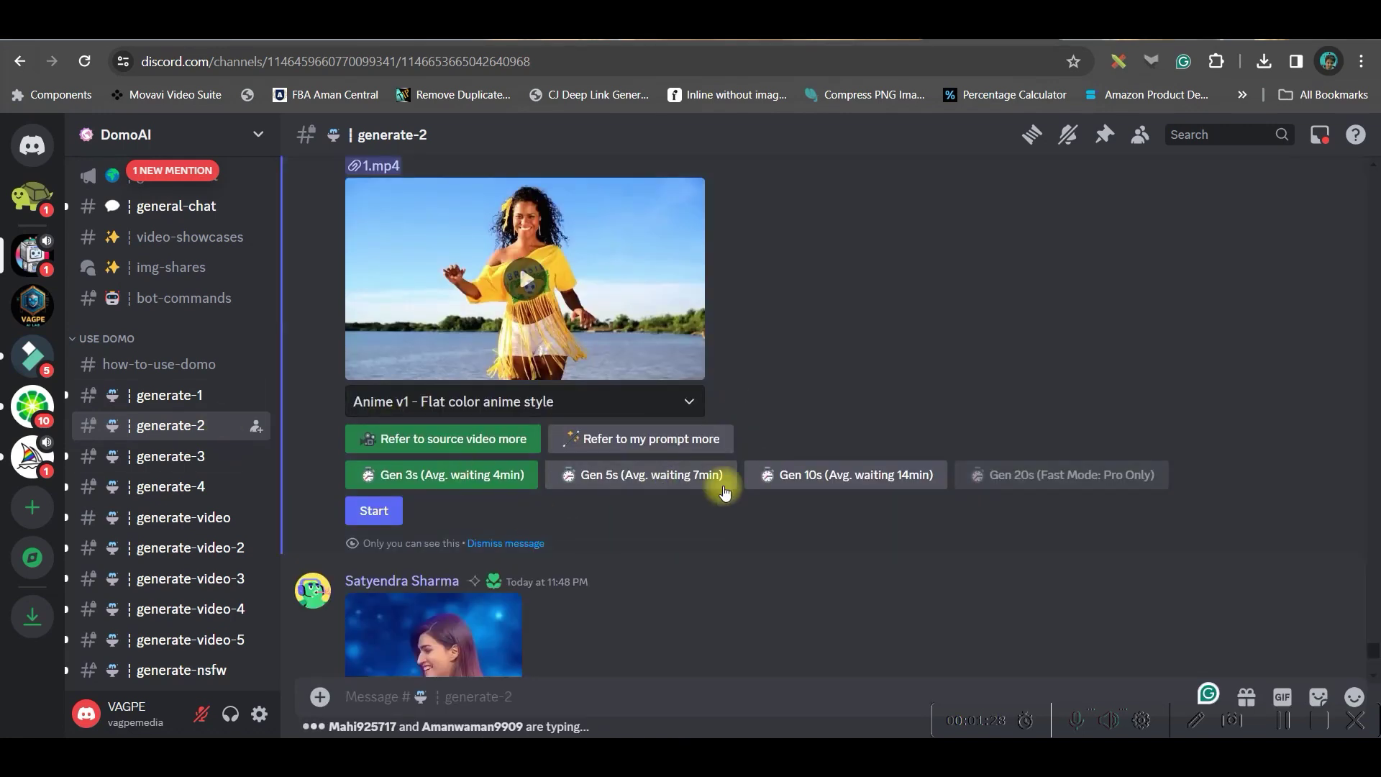
# - Choose the style "Illustration v1 - 3D cartoon style" with a 5-second length and start the video generation
pyautogui.click(688, 403)
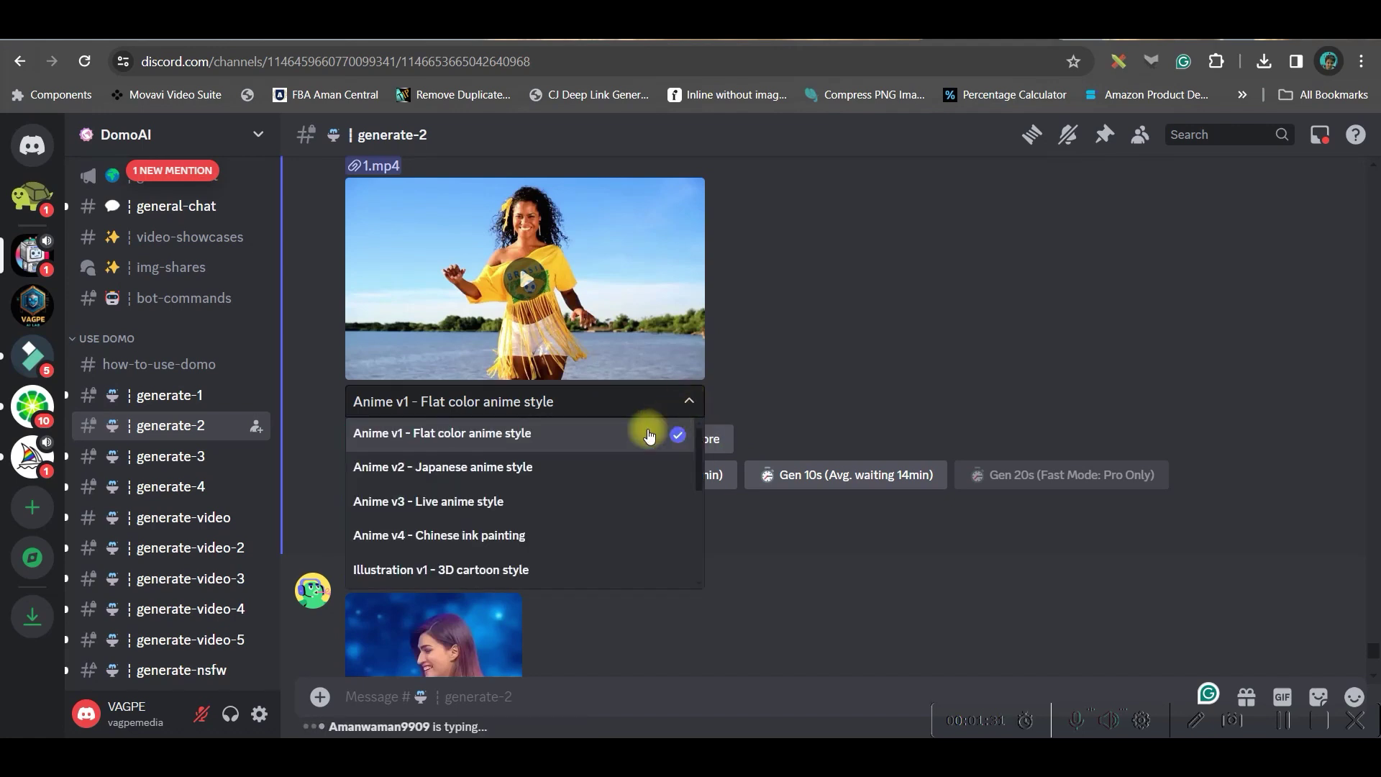
pyautogui.scroll(-3, 488, 503)
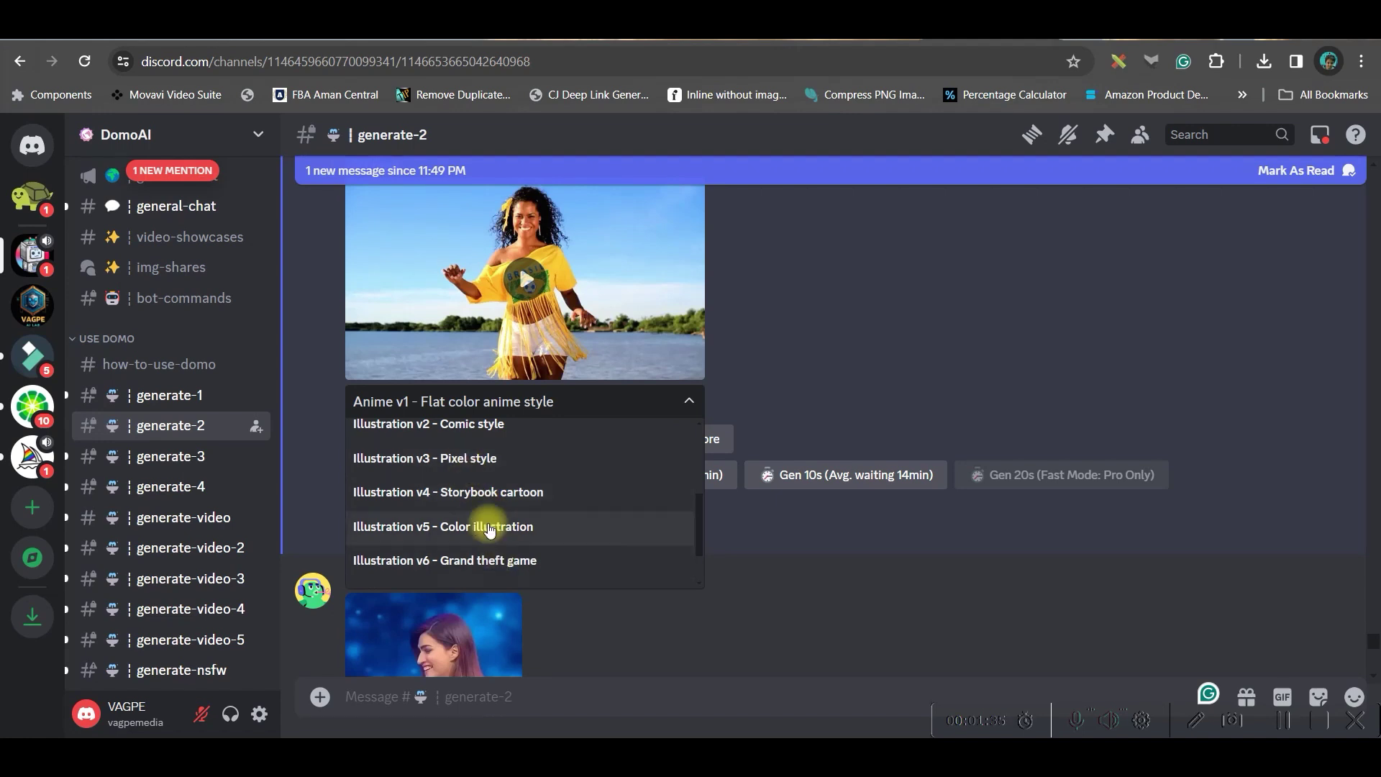
pyautogui.scroll(4, 485, 532)
pyautogui.click(488, 568)
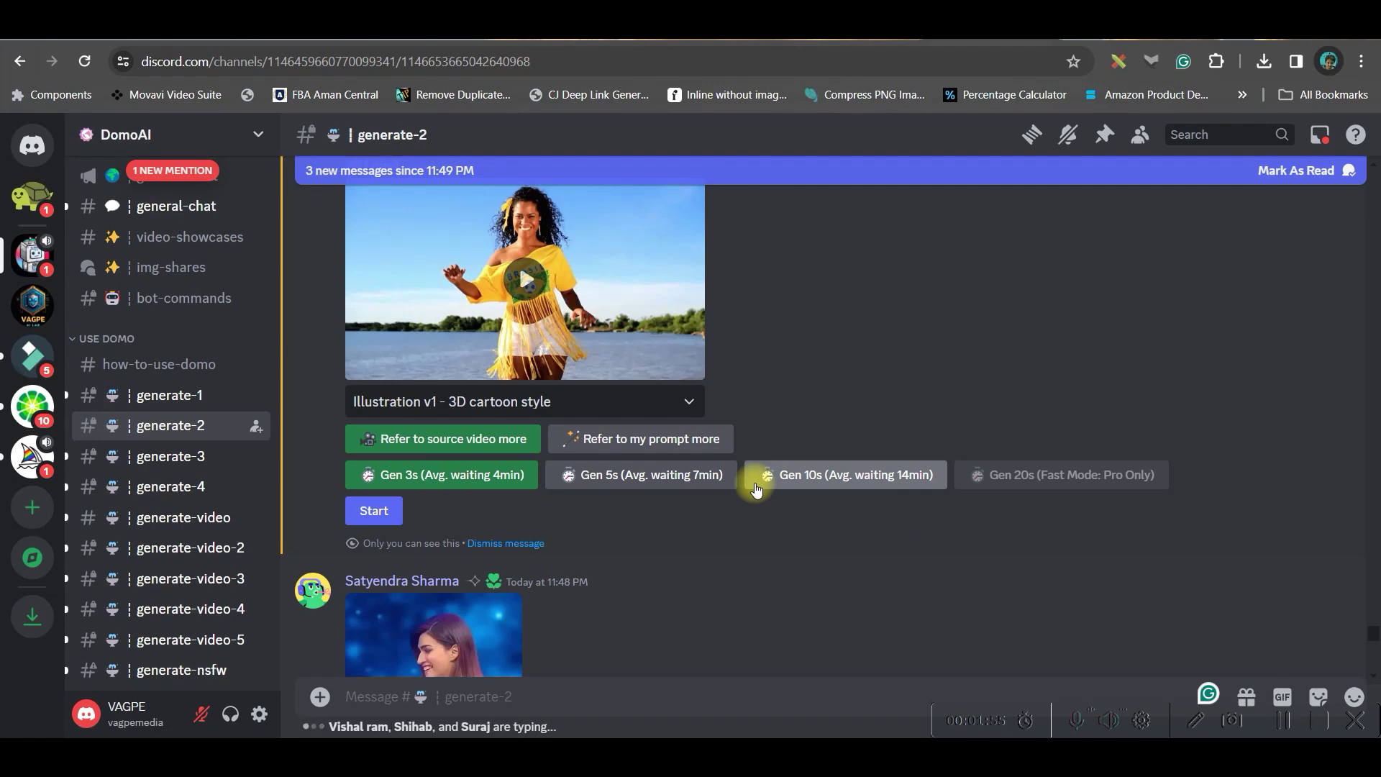
pyautogui.click(658, 474)
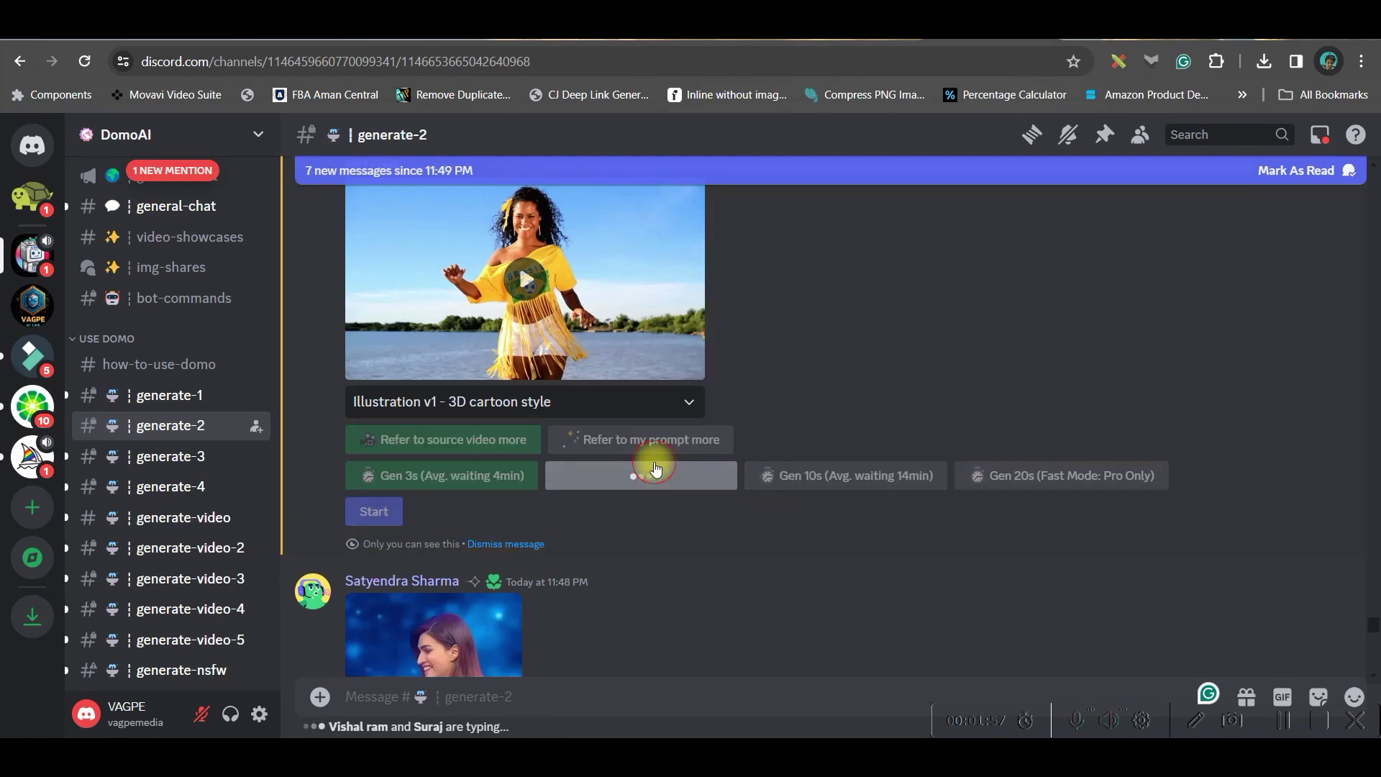
pyautogui.click(393, 510)
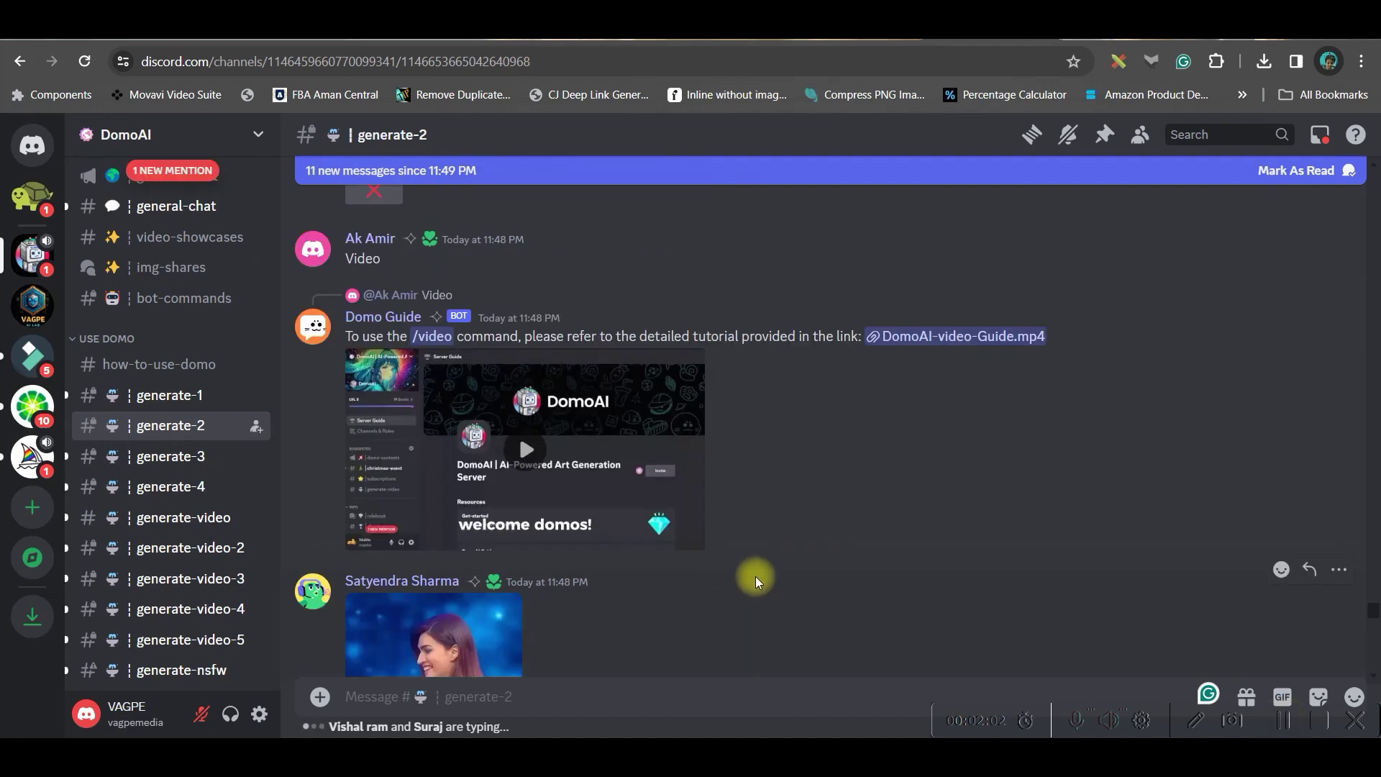
pyautogui.scroll(10, 784, 547)
pyautogui.scroll(3, 798, 536)
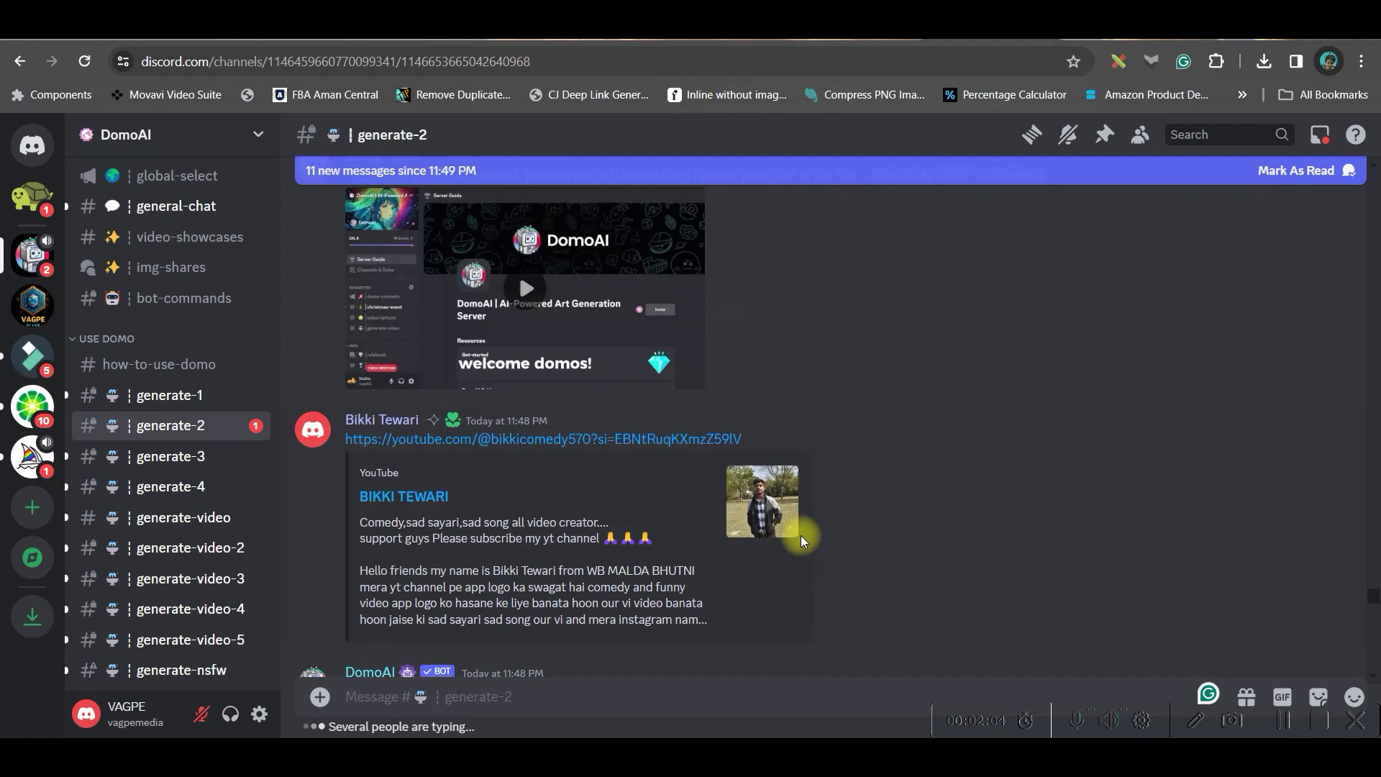
pyautogui.scroll(5, 806, 538)
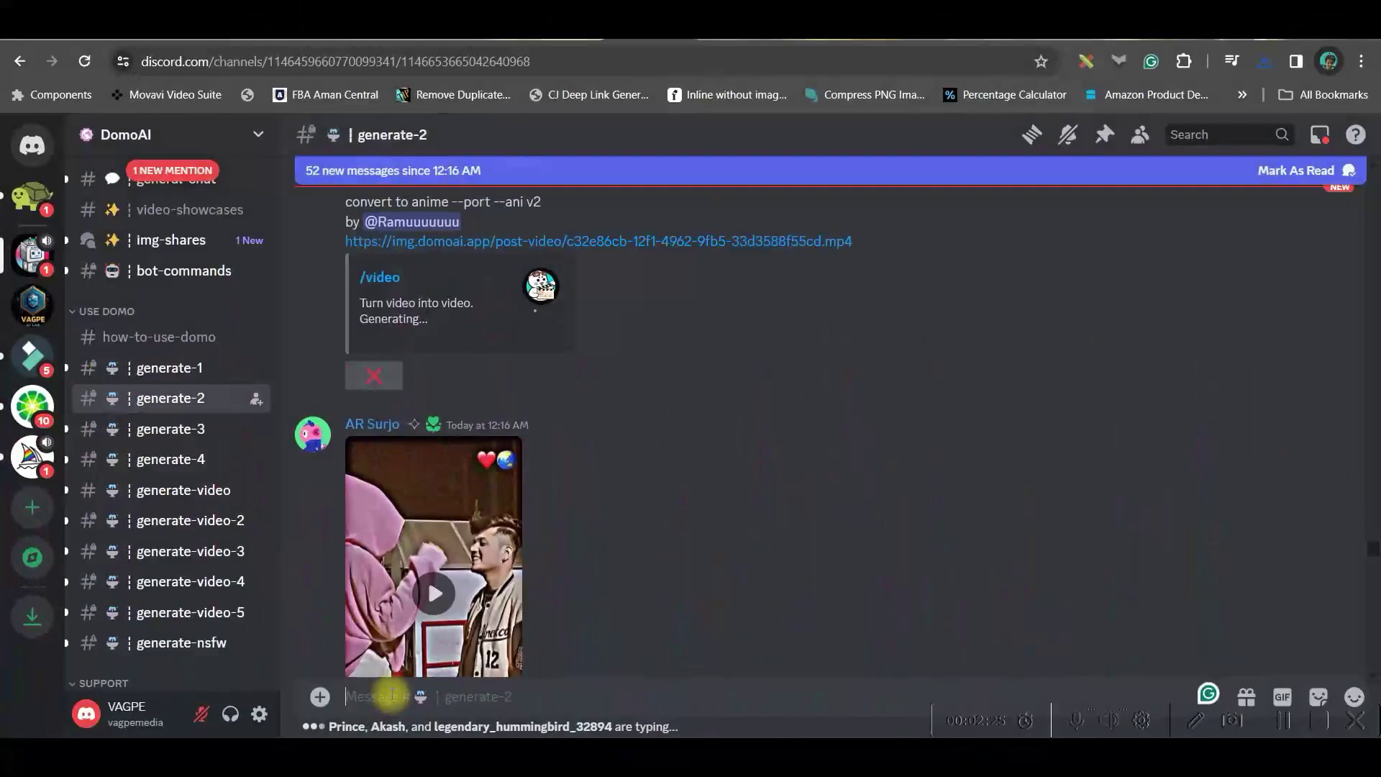
# - Submit an /animate command in the generate-2 channel with the mechanical hummingbird image from drive E
pyautogui.write('/')
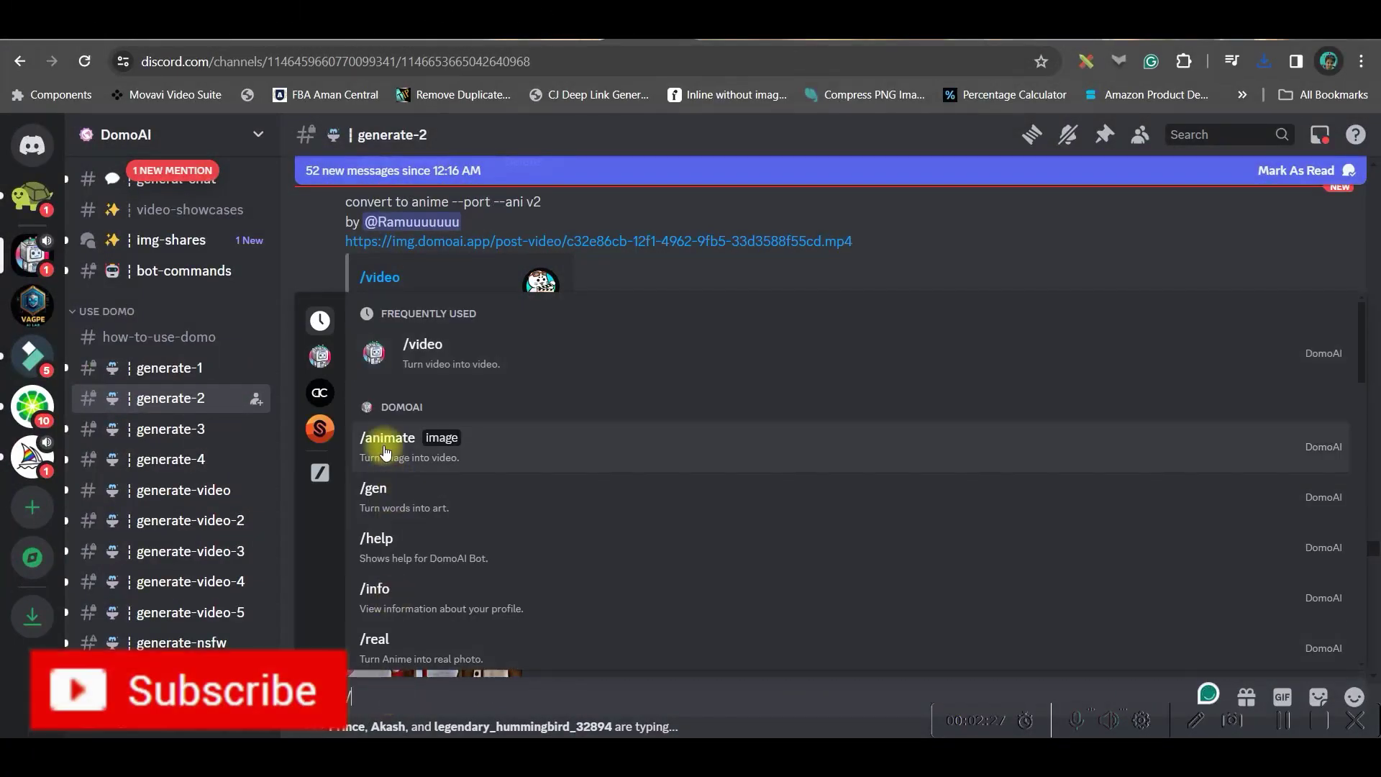
pyautogui.click(386, 349)
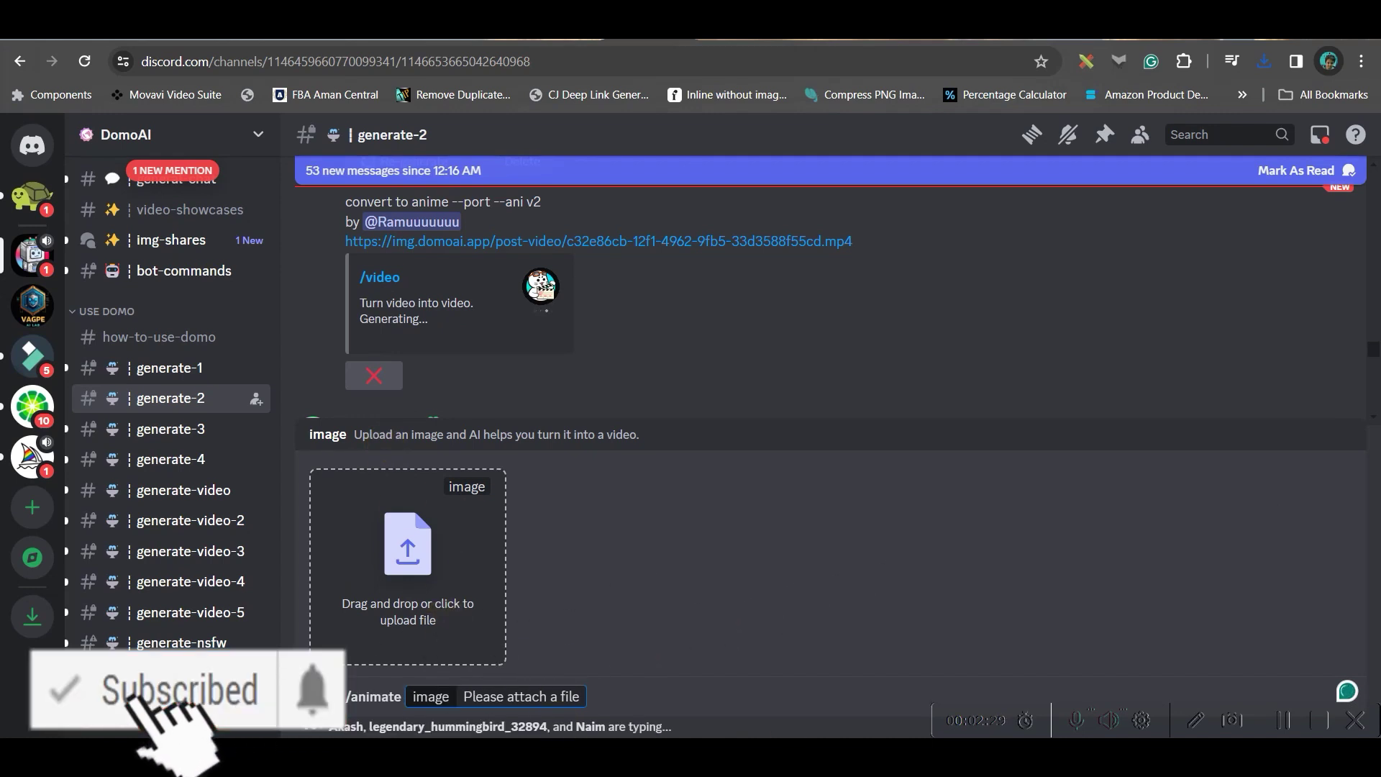
pyautogui.moveTo(932, 734)
pyautogui.click(931, 672)
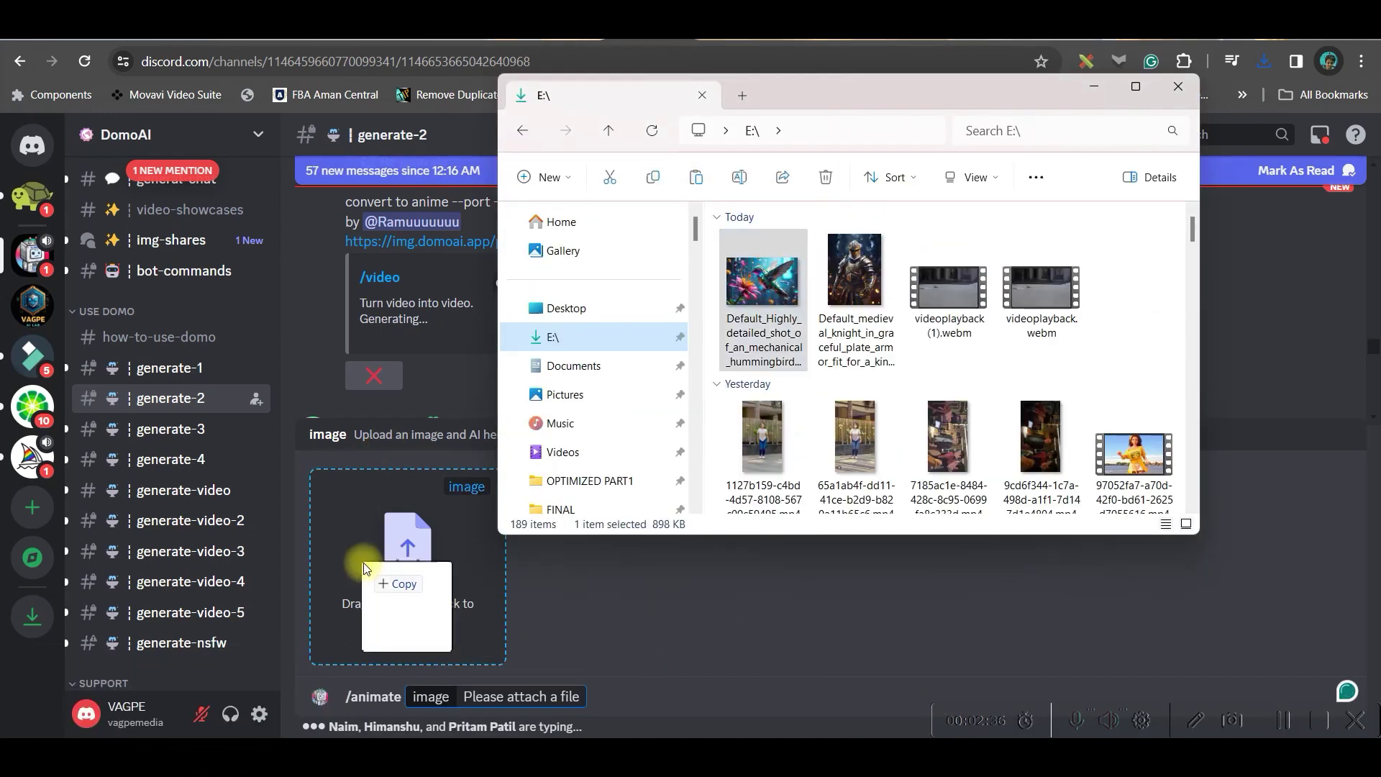
pyautogui.moveTo(364, 562); pyautogui.dragTo(374, 565)
pyautogui.press('Return')
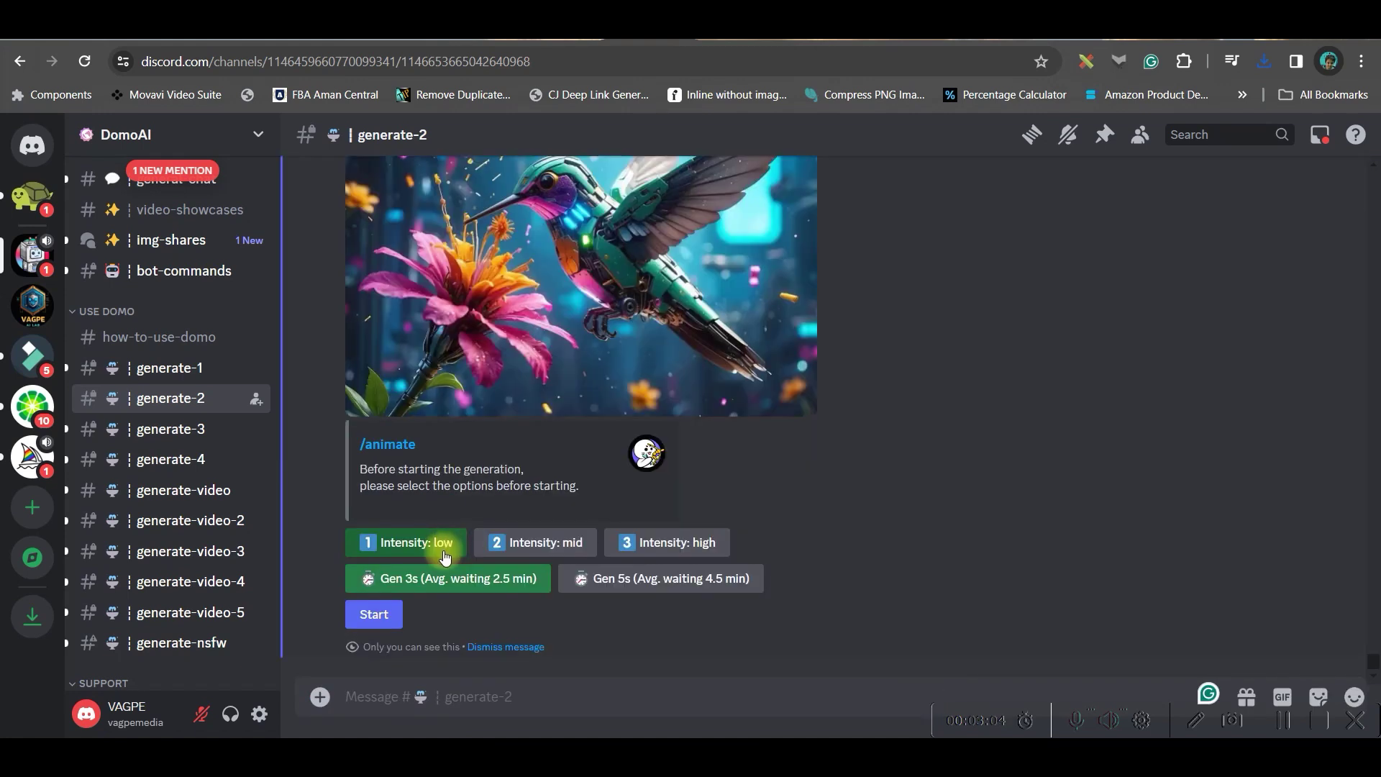
# - Set the hummingbird animation's intensity to high and start the generation
pyautogui.click(437, 544)
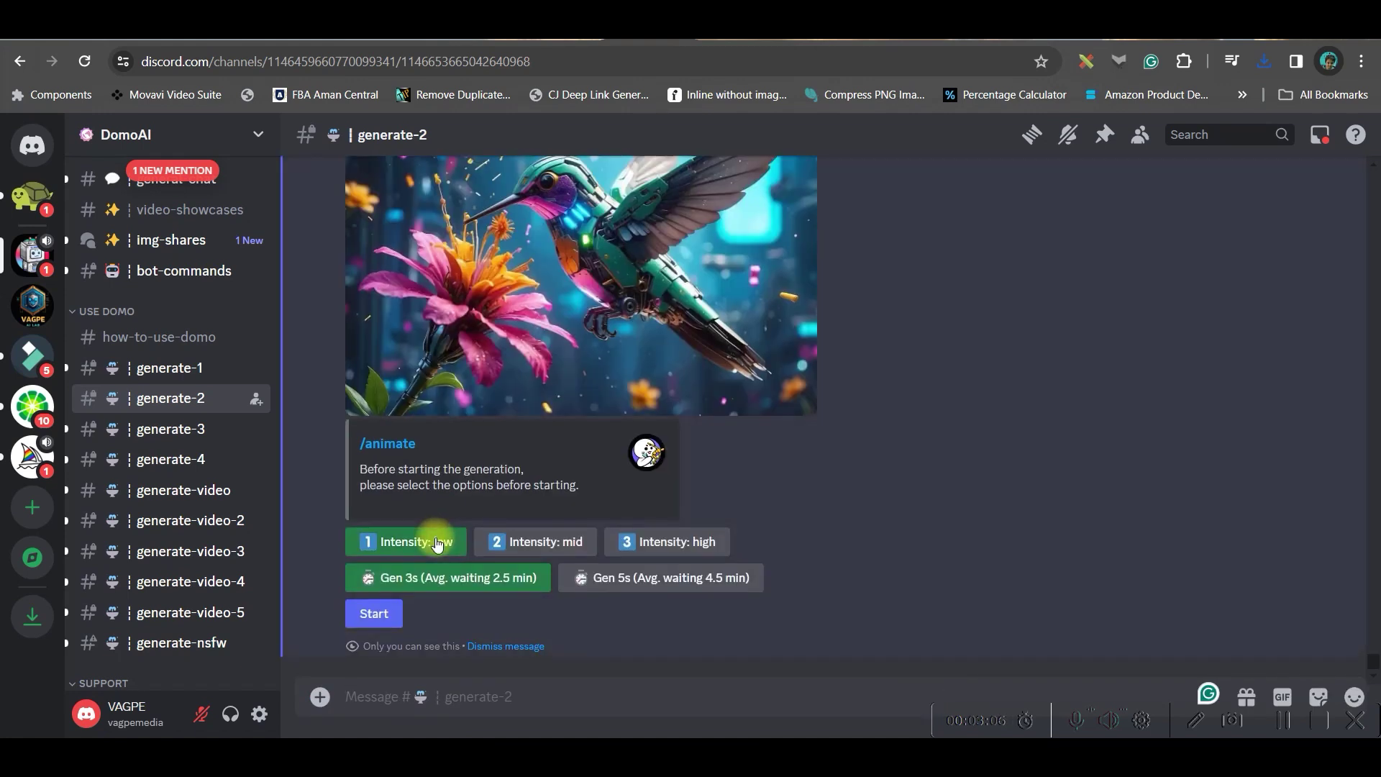
pyautogui.click(659, 541)
pyautogui.click(562, 542)
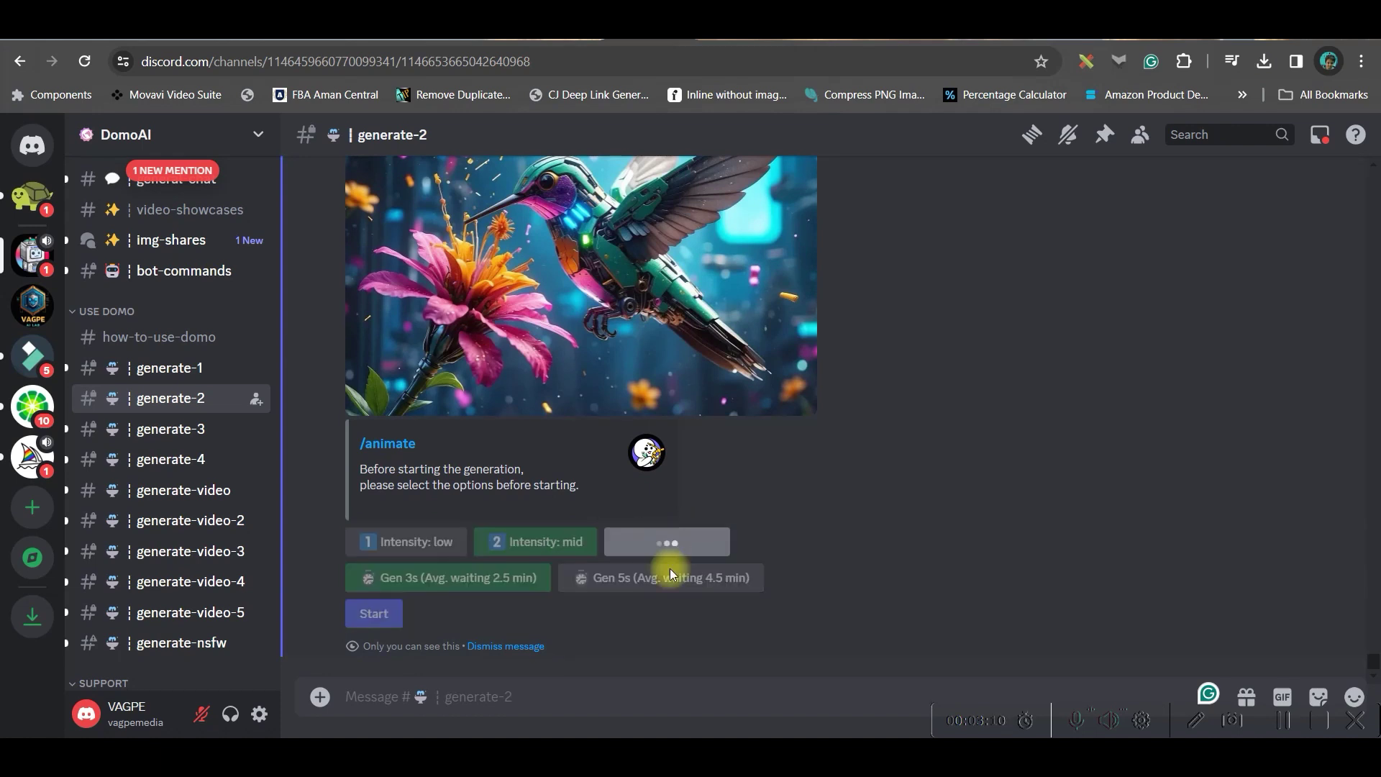
pyautogui.click(376, 613)
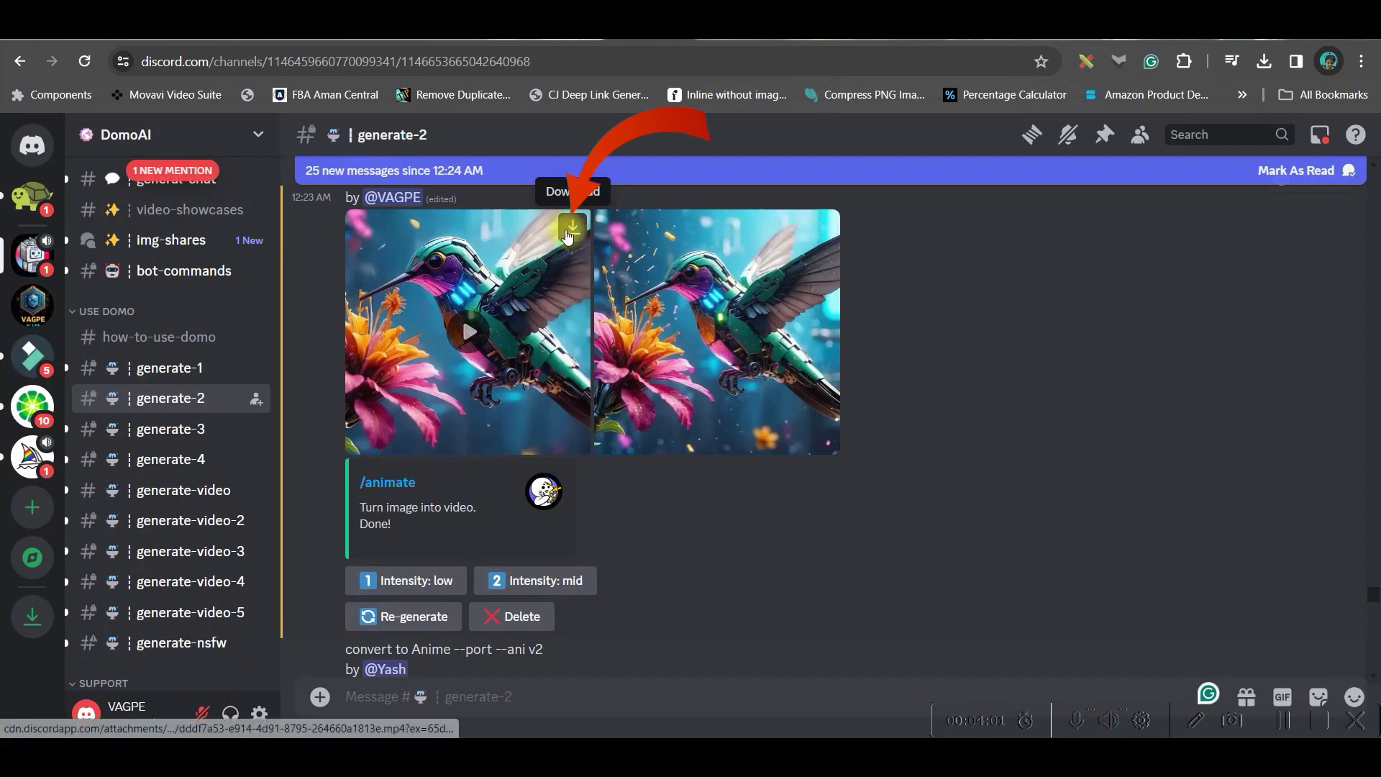
# - Download the generated hummingbird animation video and return to its post in the channel
pyautogui.click(568, 233)
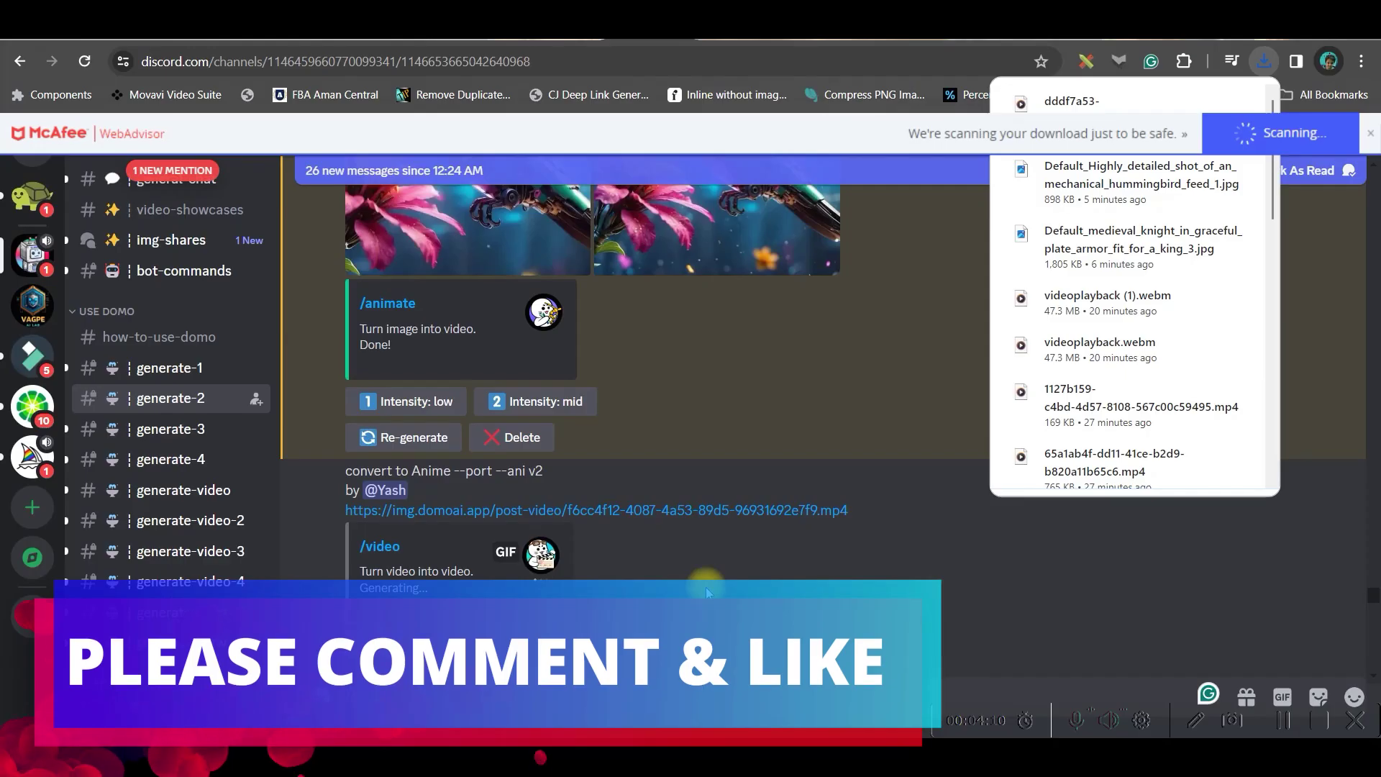
pyautogui.scroll(5, 755, 432)
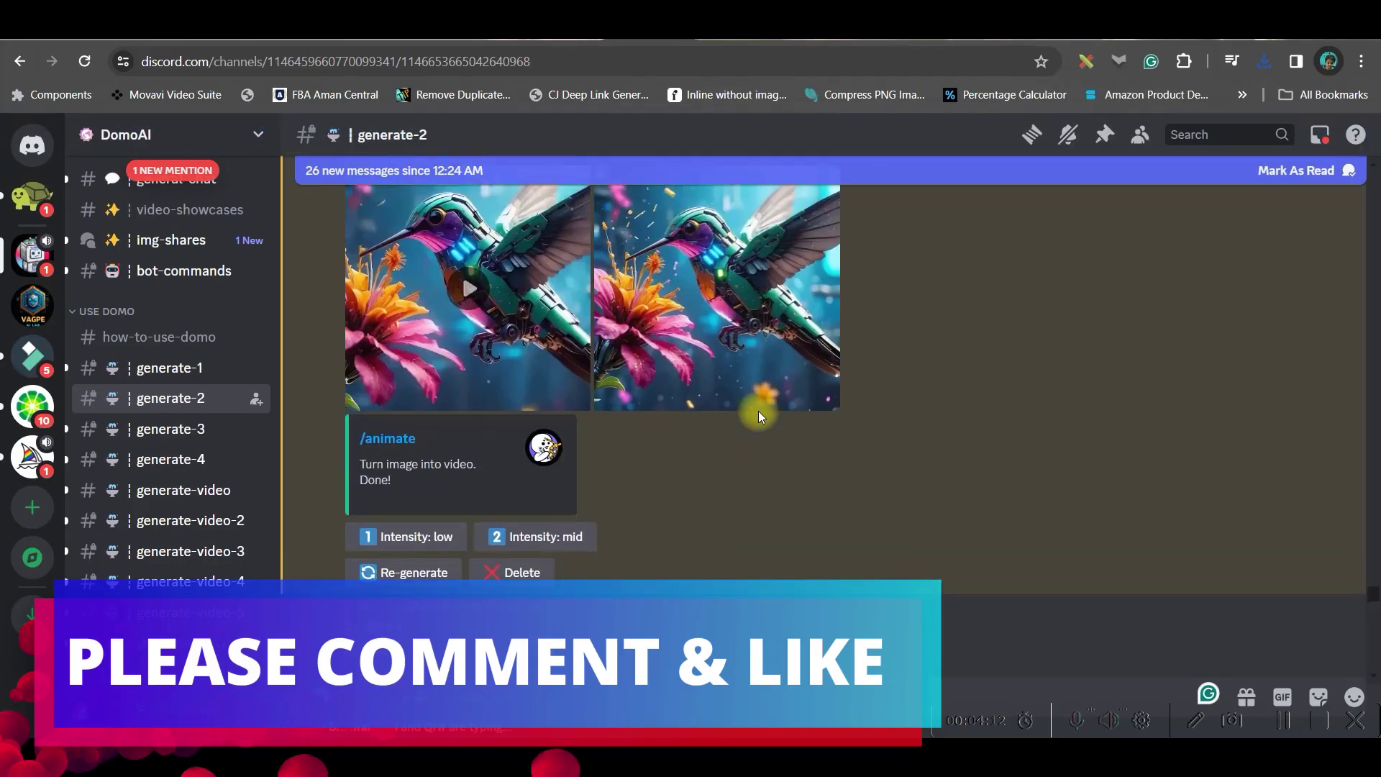